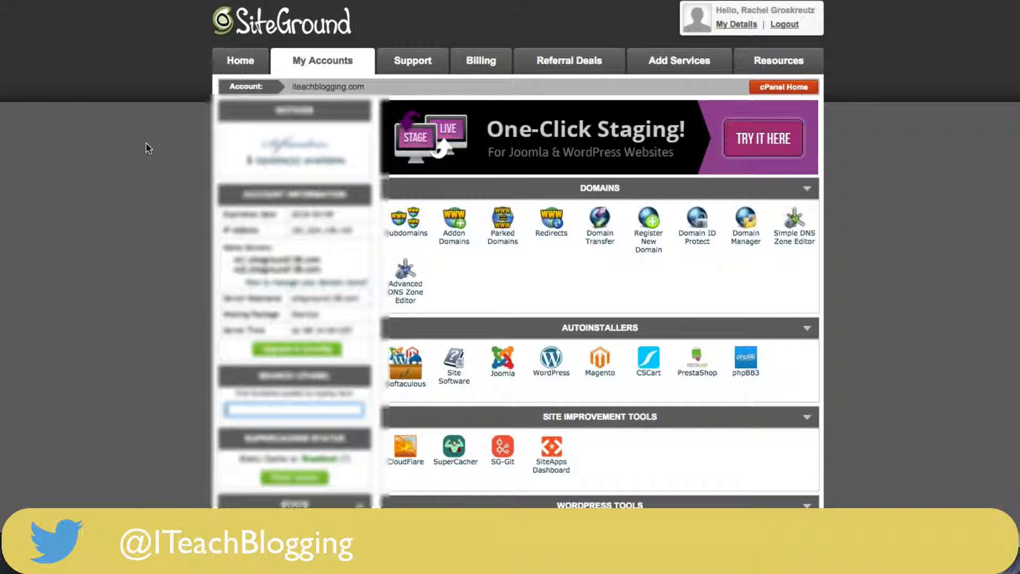
Look through the hosting account's cPanel tools and open WordPress from the autoinstallers.
scroll(148, 148, down, 4)
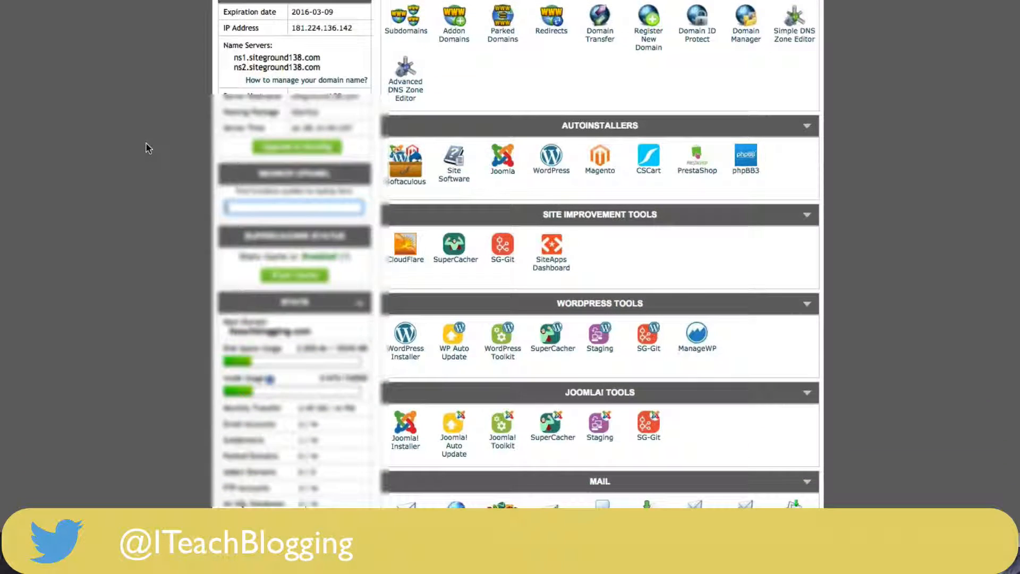
scroll(148, 148, down, 4)
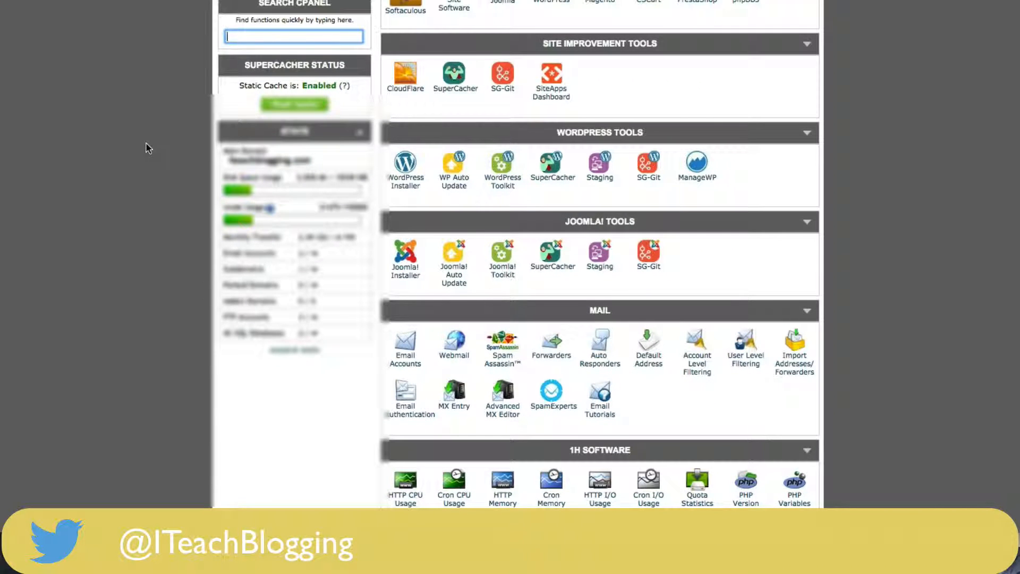
scroll(146, 148, up, 6)
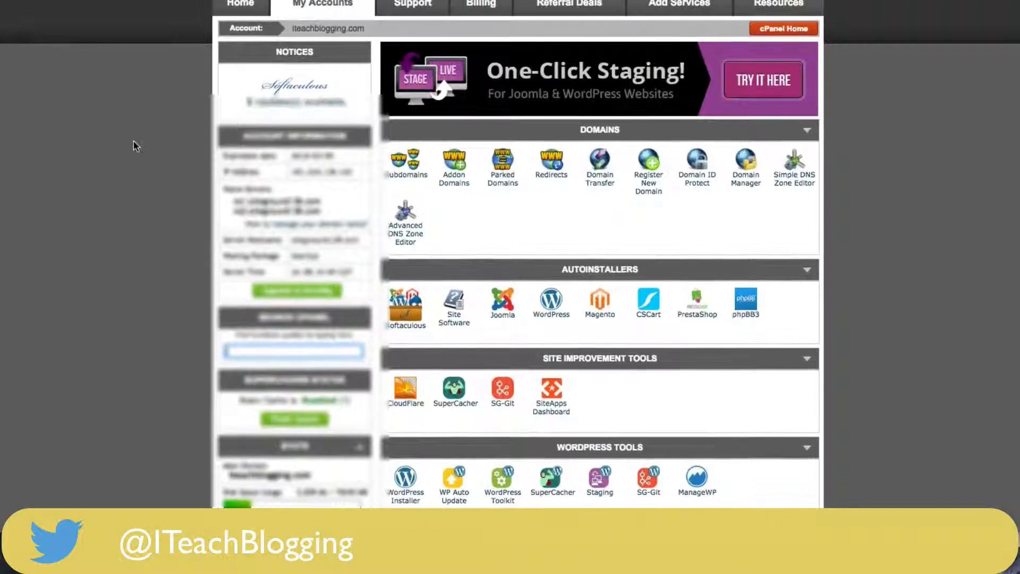
scroll(523, 205, down, 4)
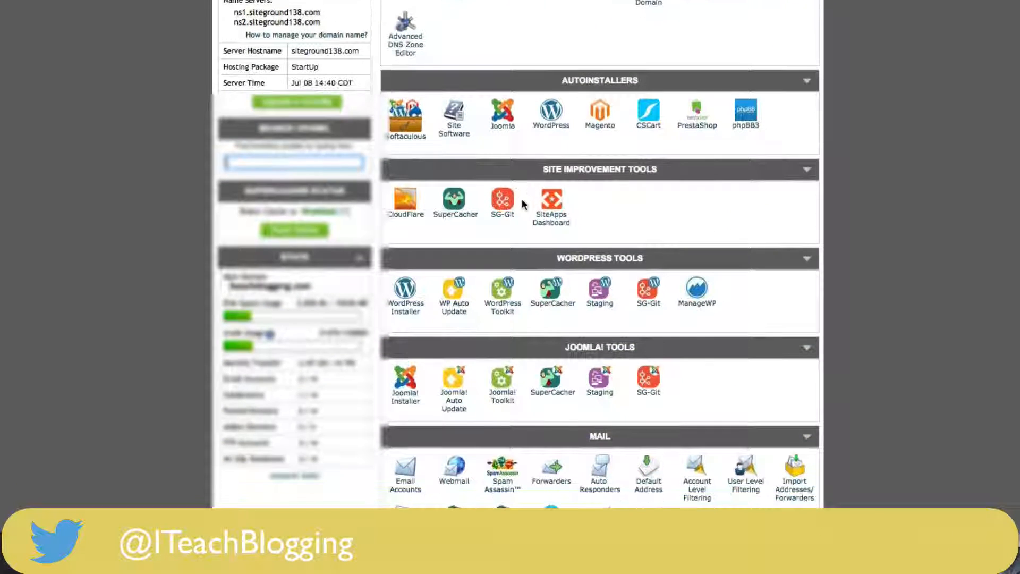
scroll(523, 204, down, 2)
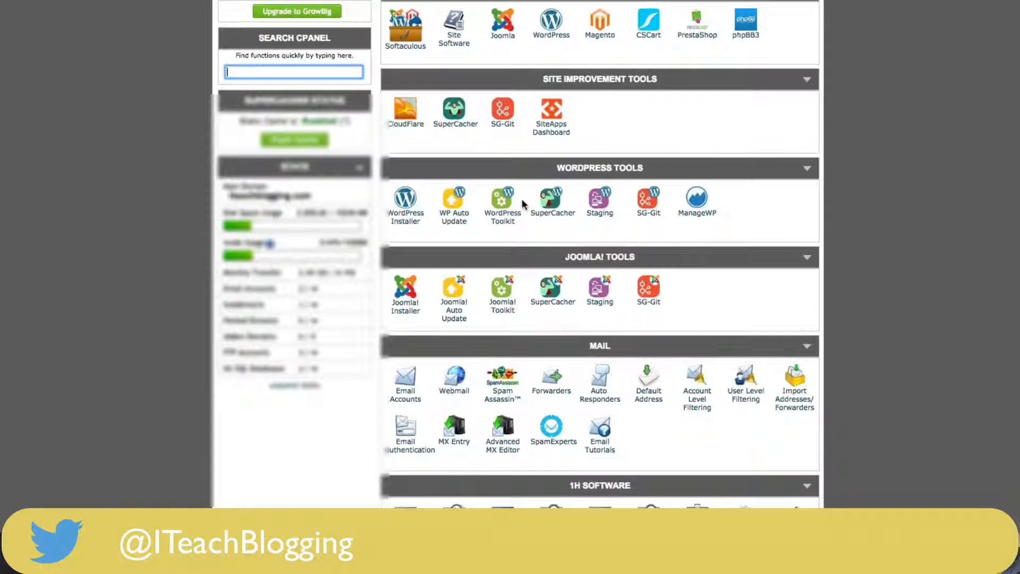
scroll(543, 157, up, 1)
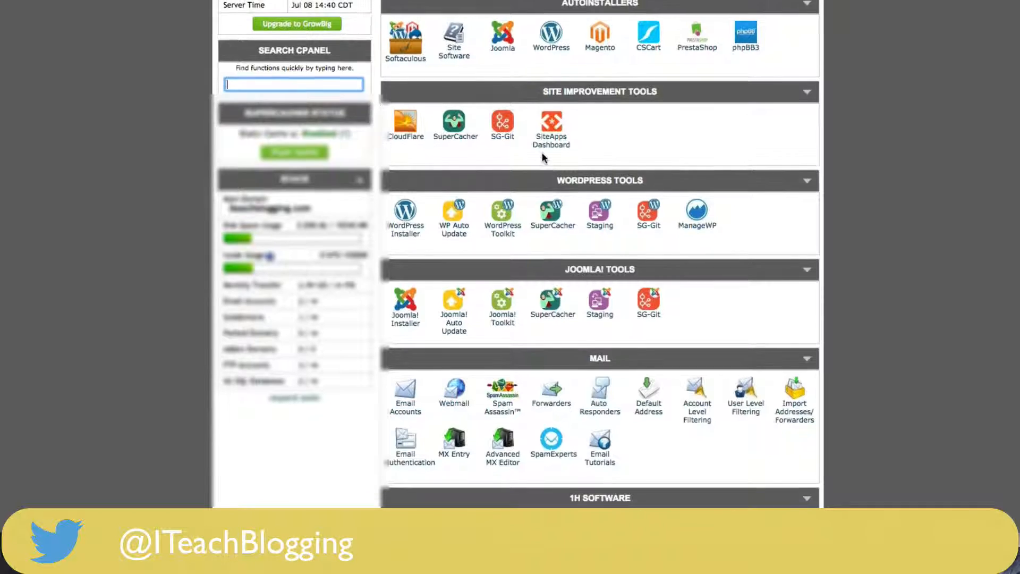
scroll(542, 158, up, 2)
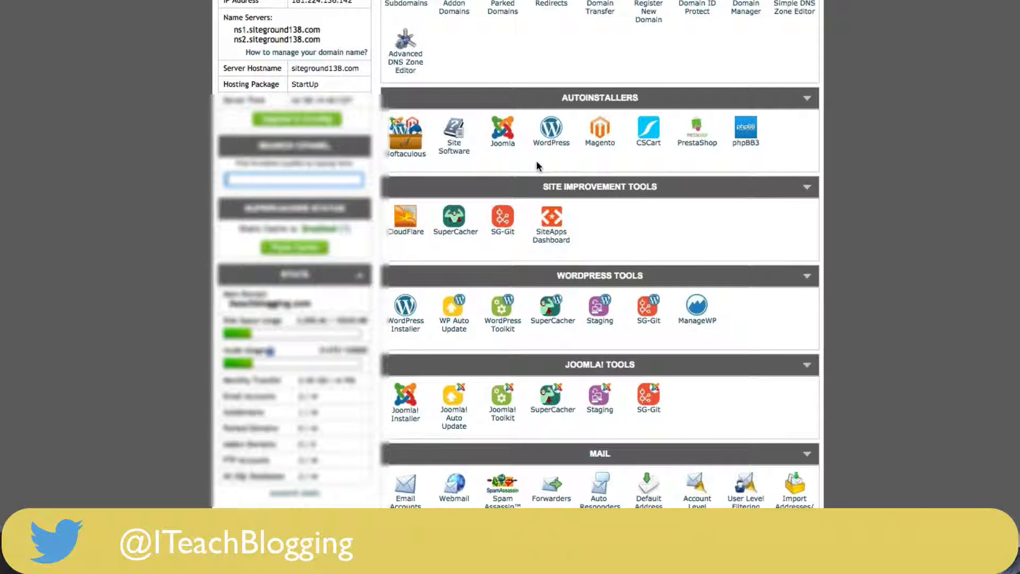
click(548, 147)
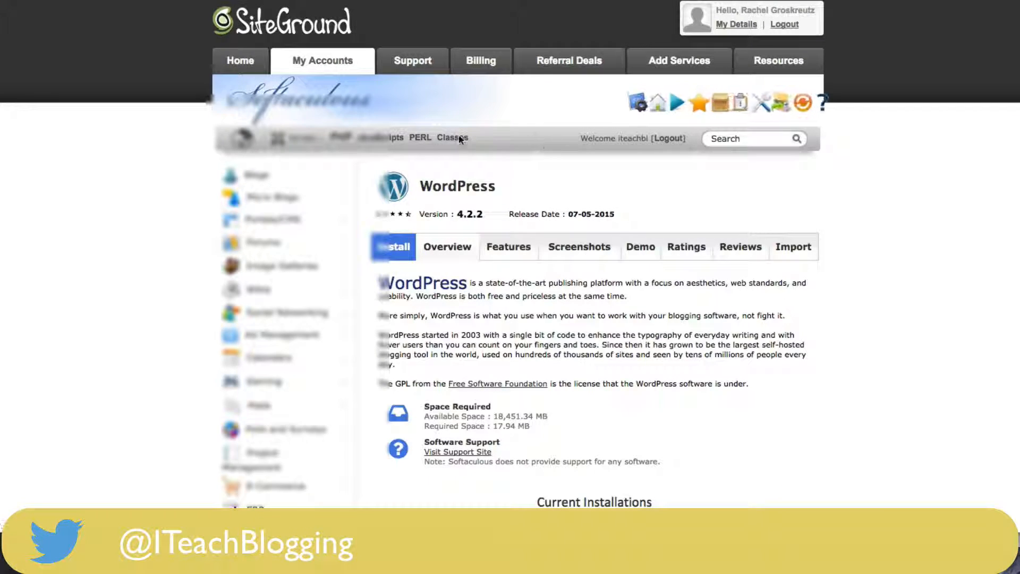
Open the installation form for WordPress 4.2.2.
scroll(484, 267, down, 1)
scroll(483, 267, up, 1)
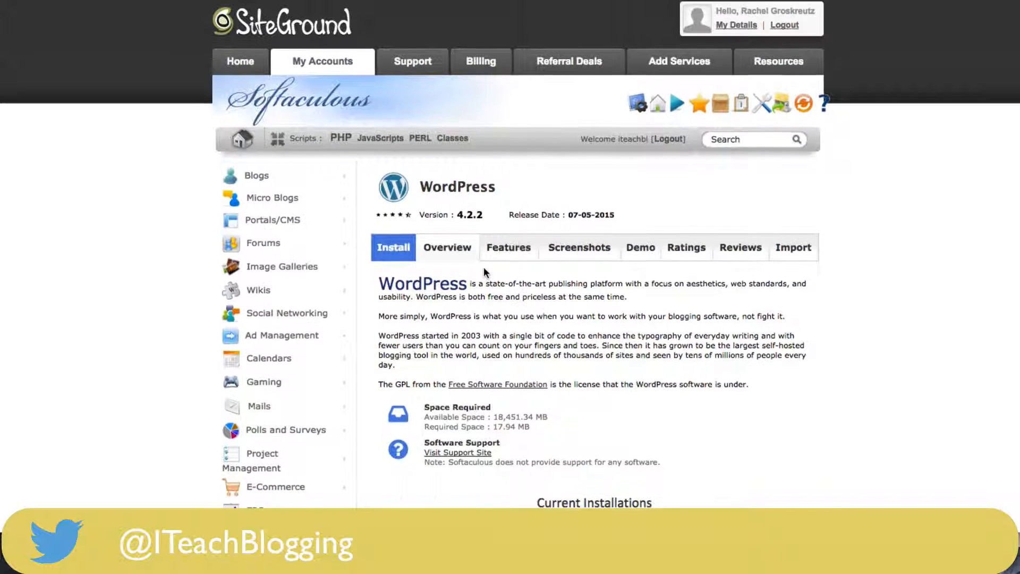
click(393, 254)
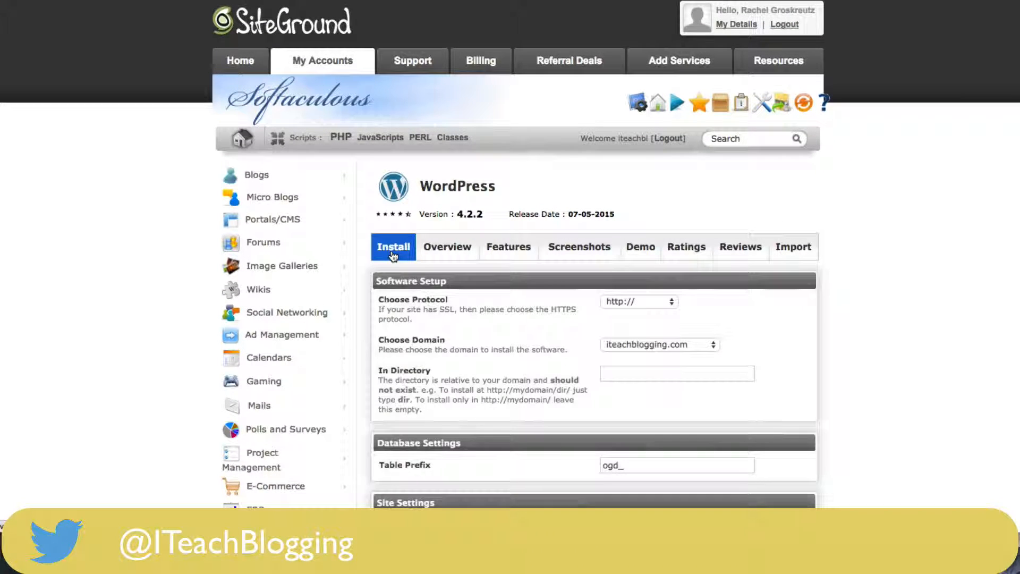
scroll(497, 283, down, 2)
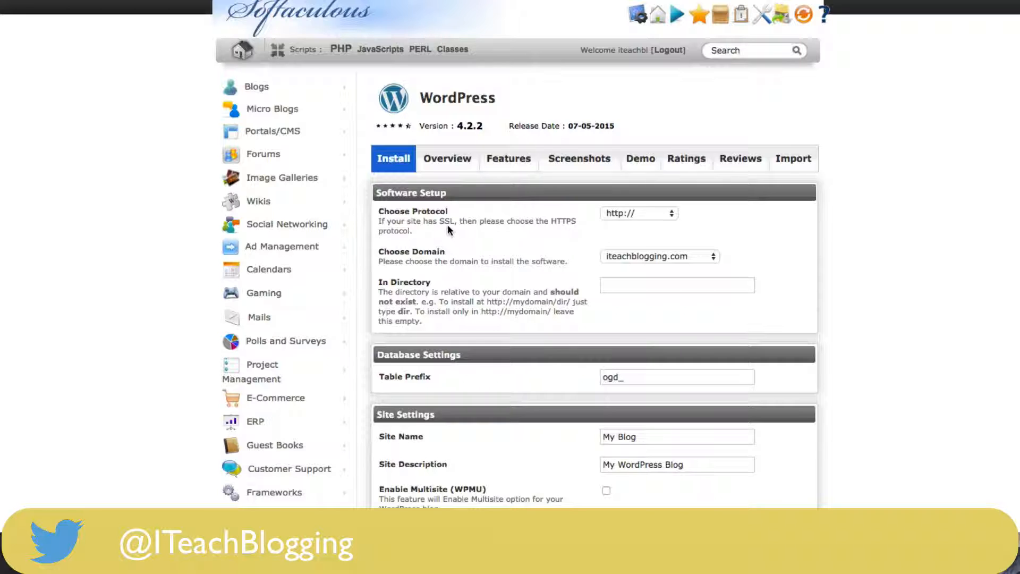
click(626, 216)
click(570, 217)
scroll(560, 218, down, 1)
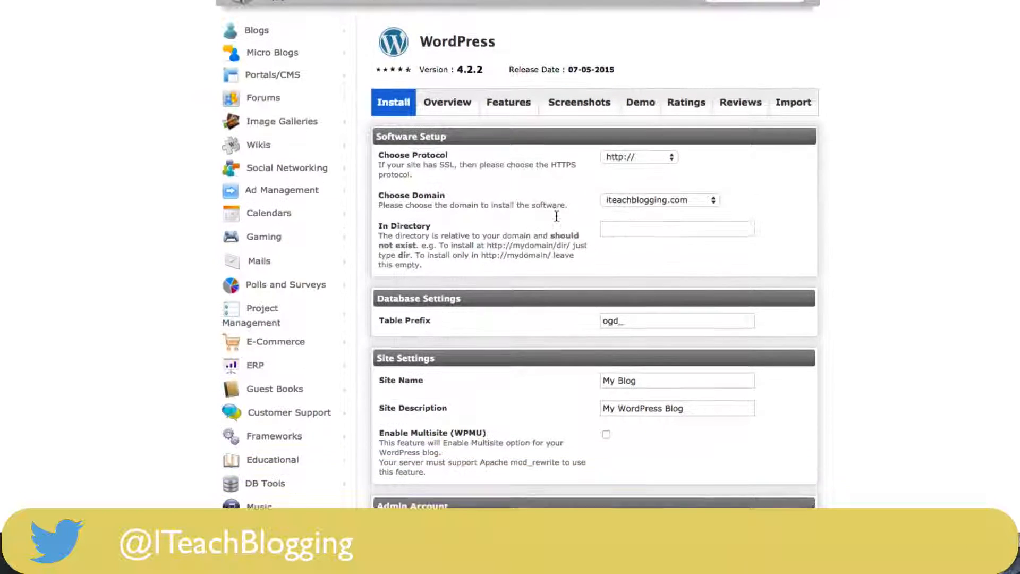
click(626, 196)
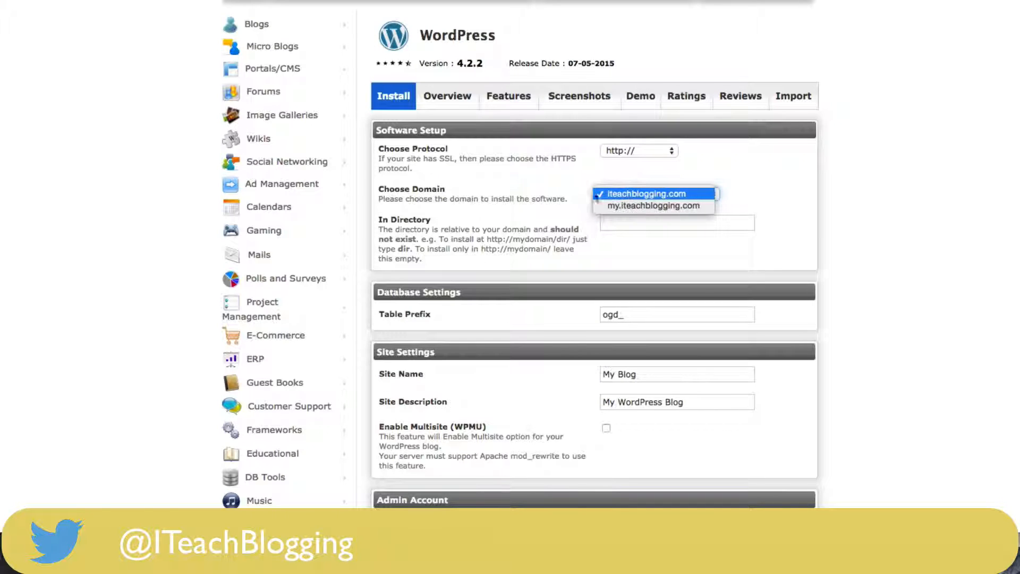
click(514, 176)
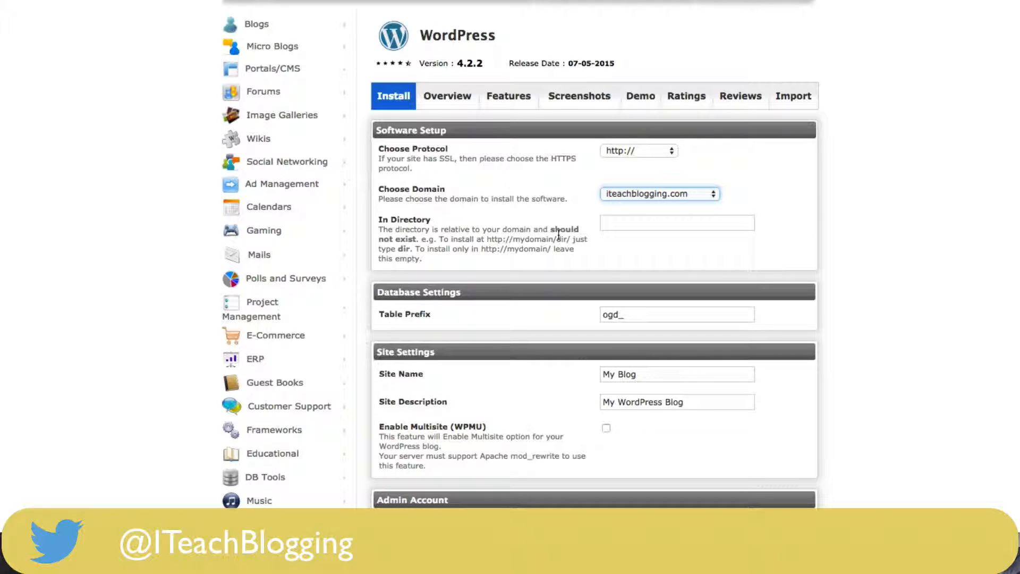
Try /blog as the installation directory and clear the directory field again.
click(638, 223)
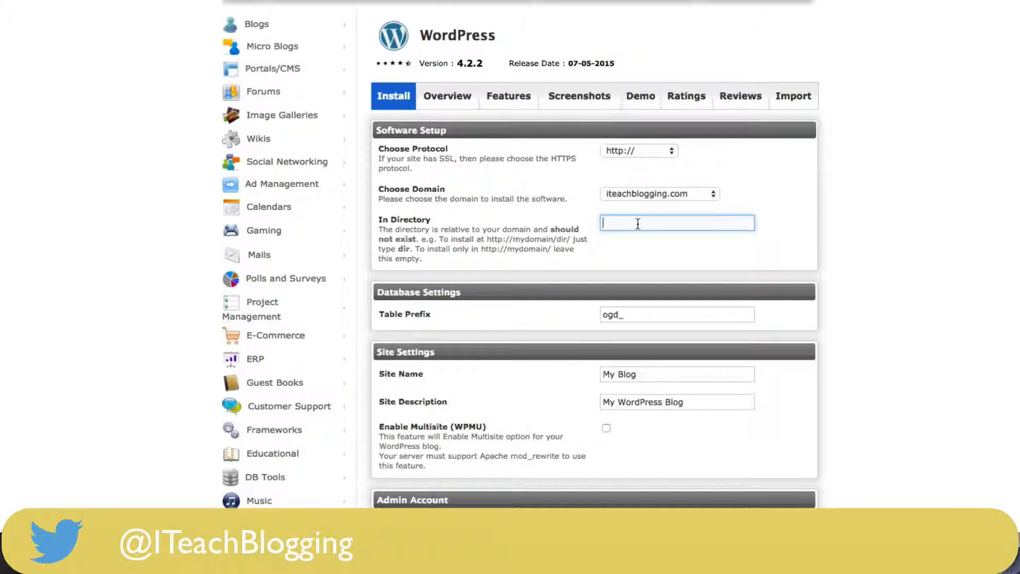
text(/blog)
key(BackSpace)
key(BackSpace)
key(BackSpace)
key(BackSpace)
key(BackSpace)
click(526, 292)
Examine the database table prefix, site name and site description settings of the WordPress installation.
scroll(525, 293, down, 1)
scroll(524, 315, down, 5)
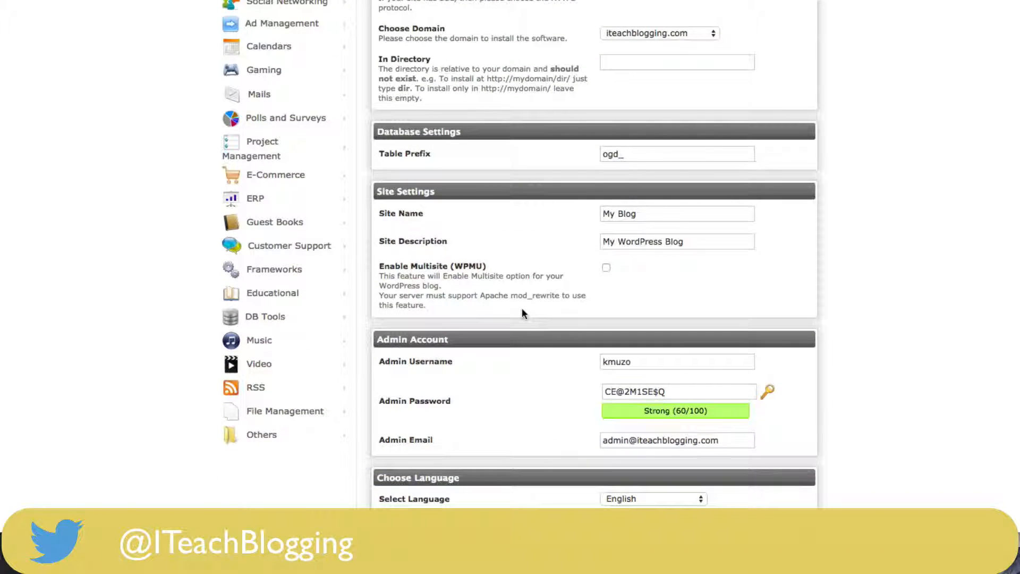
click(734, 213)
click(523, 223)
Examine the admin username, password and email fields of the admin account without editing them.
scroll(524, 227, down, 5)
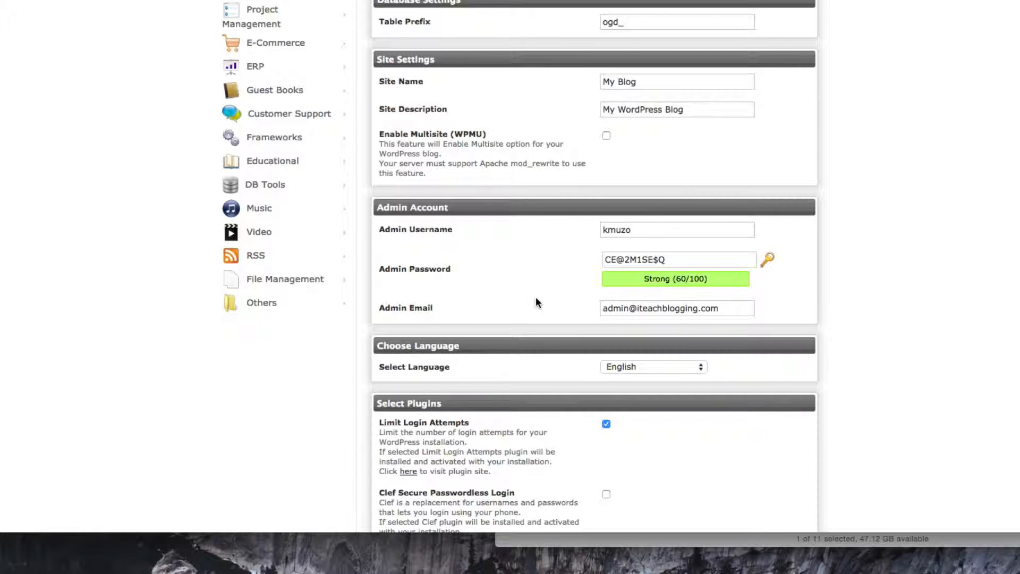
click(637, 230)
drag(638, 230, 590, 227)
drag(675, 255, 561, 253)
drag(736, 307, 580, 303)
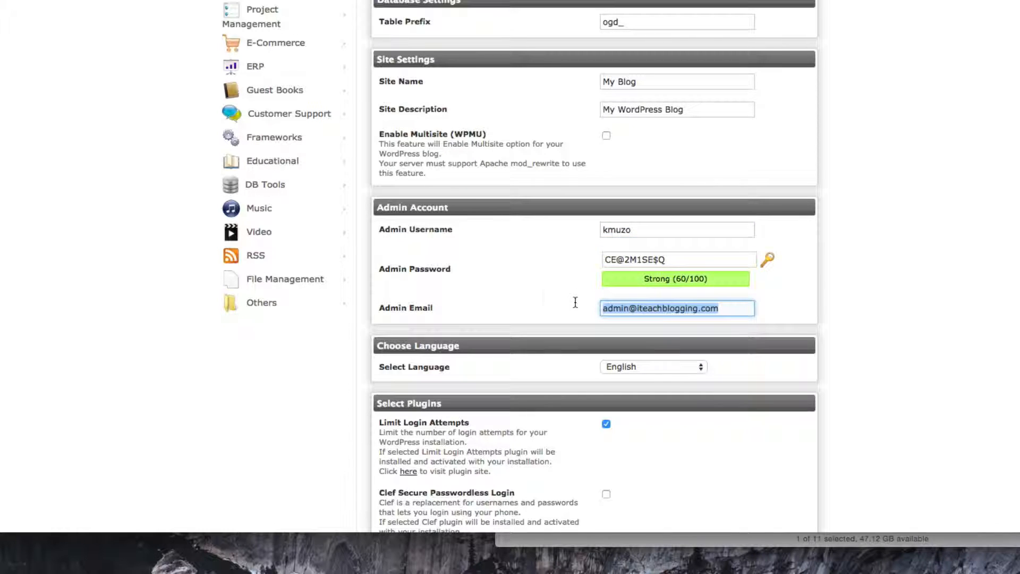
click(543, 294)
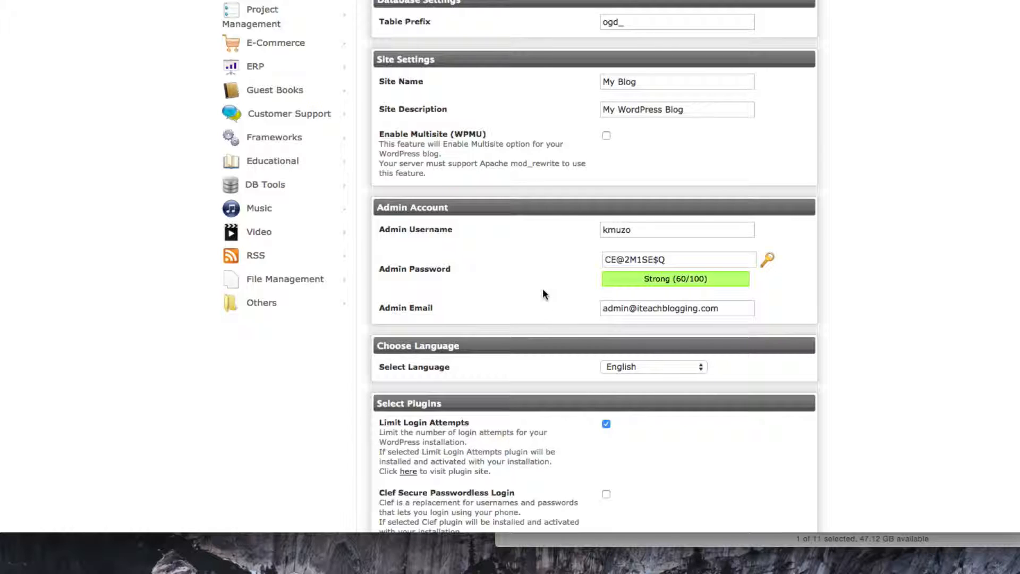
drag(658, 228, 581, 224)
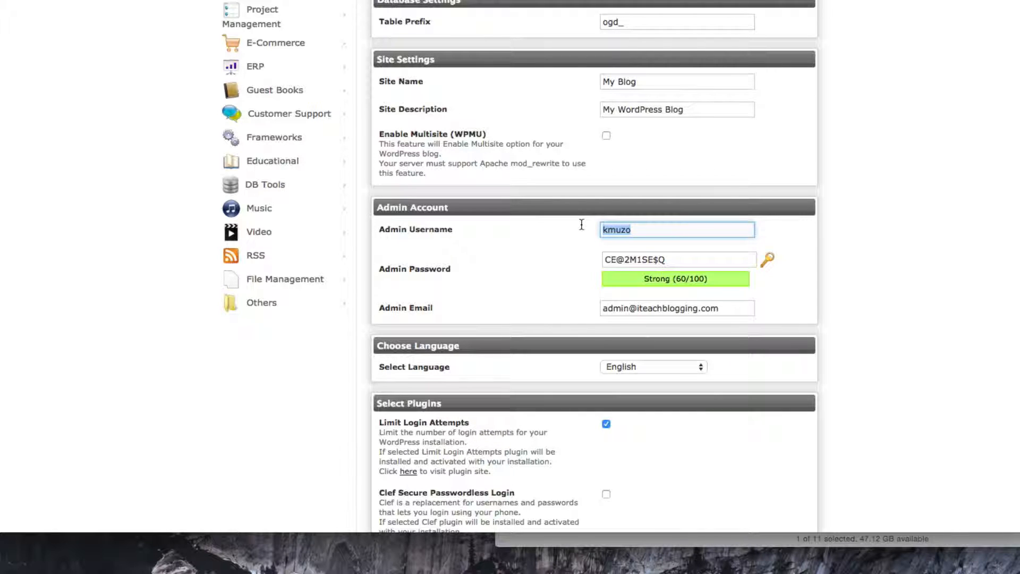
click(582, 224)
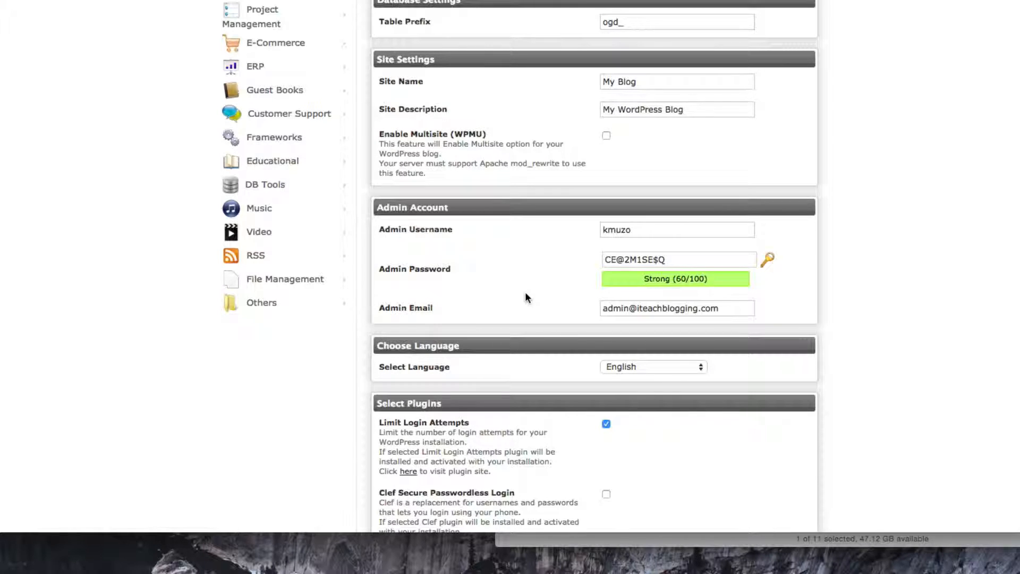
Check the plugin selection and the advanced options, and run the WordPress installation.
scroll(526, 296, down, 5)
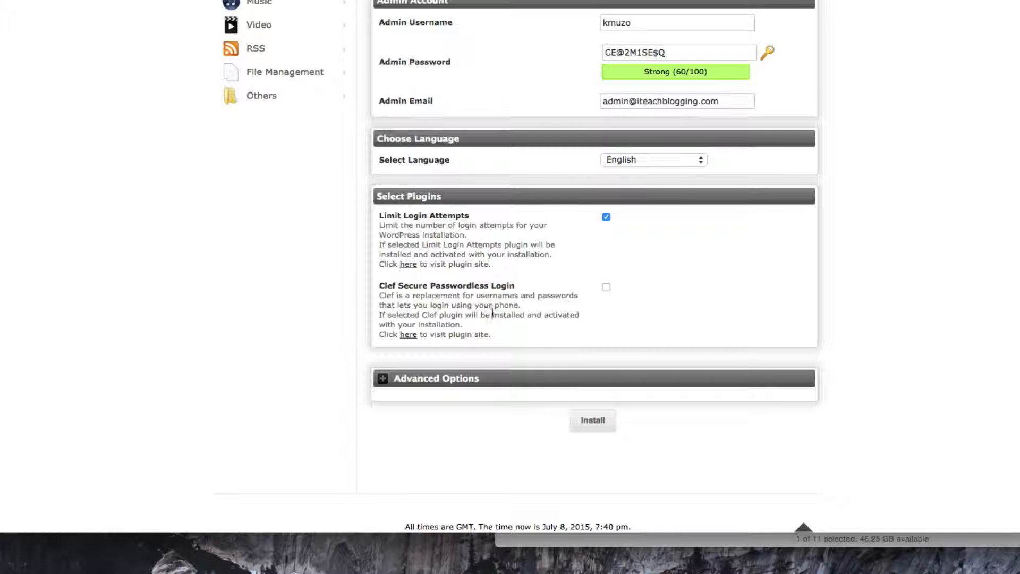
scroll(515, 298, down, 1)
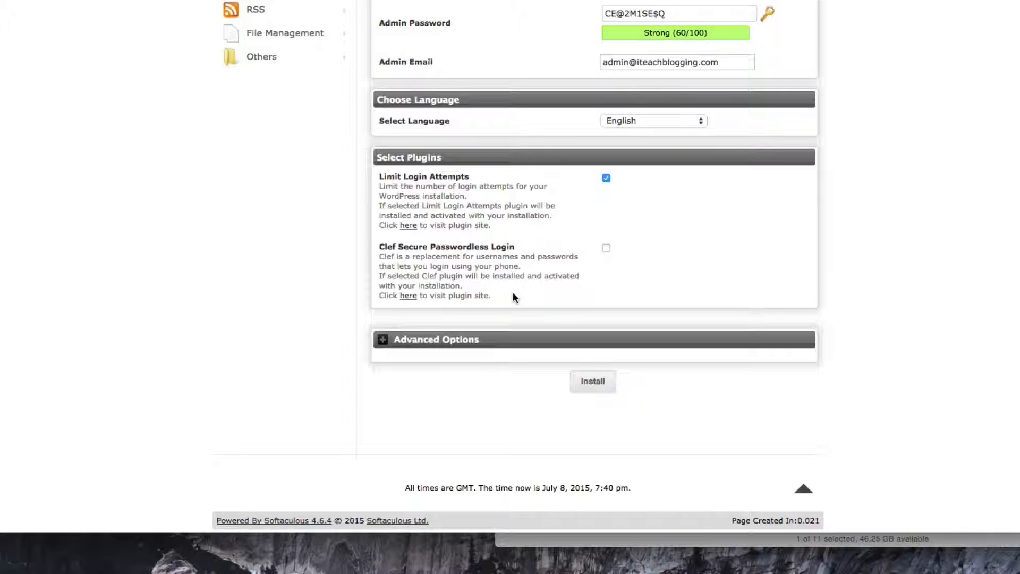
click(382, 343)
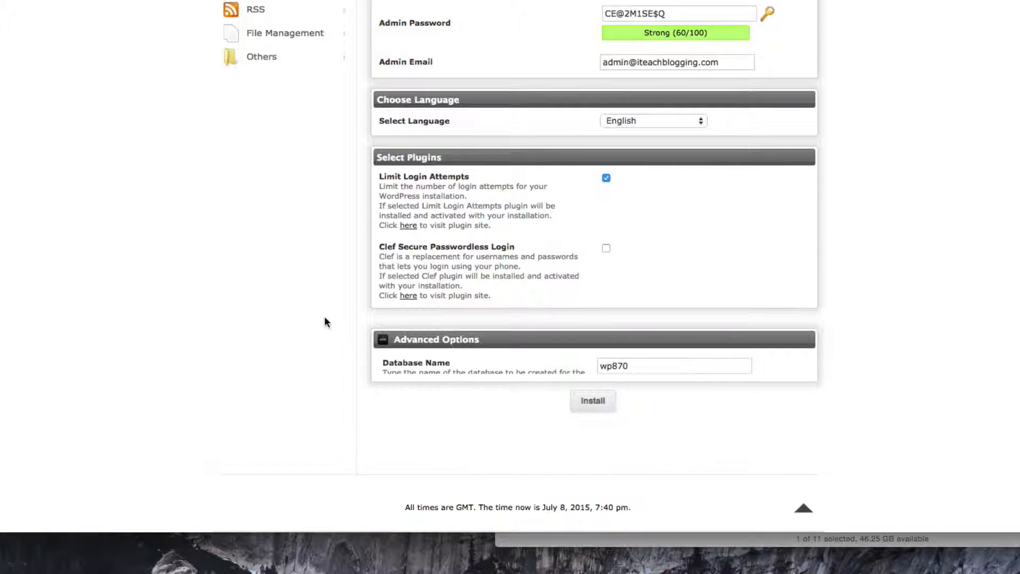
scroll(286, 308, down, 1)
scroll(286, 308, down, 1)
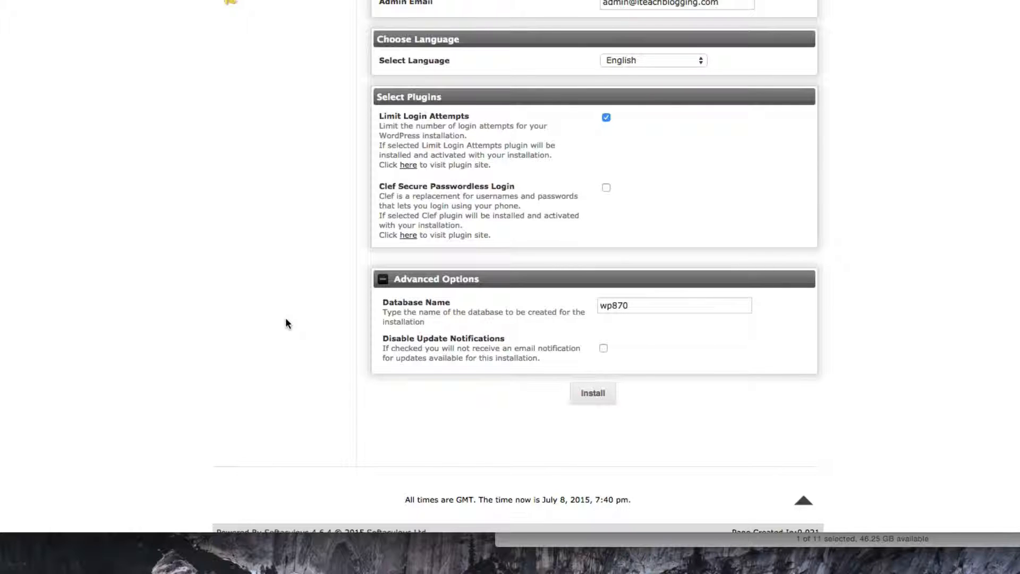
click(382, 280)
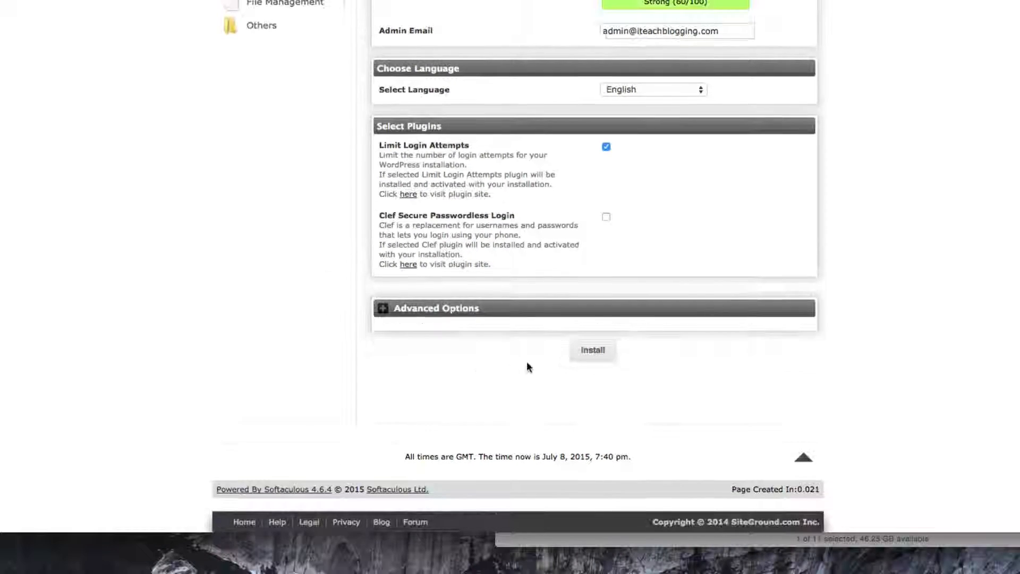
click(592, 353)
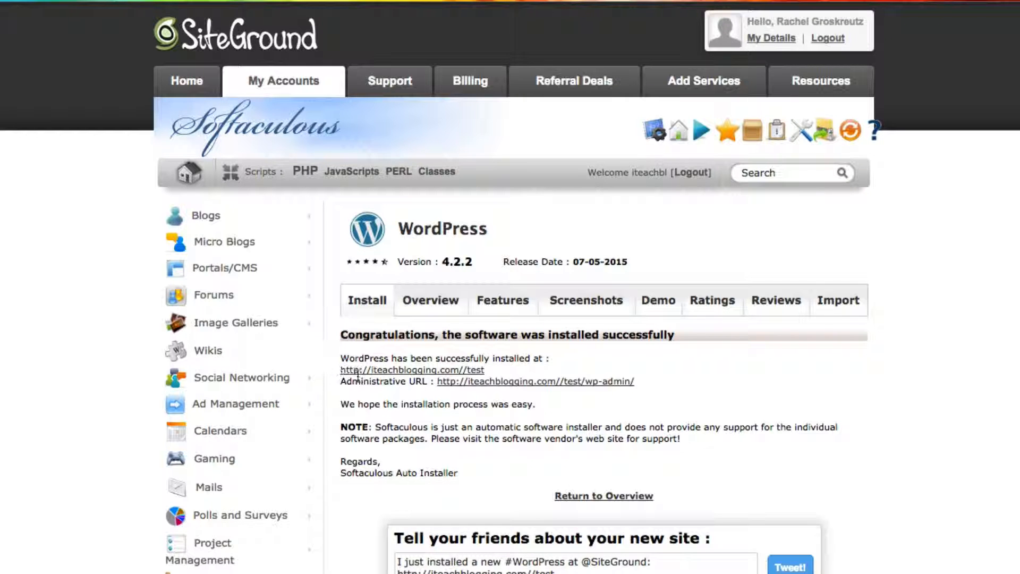
click(396, 371)
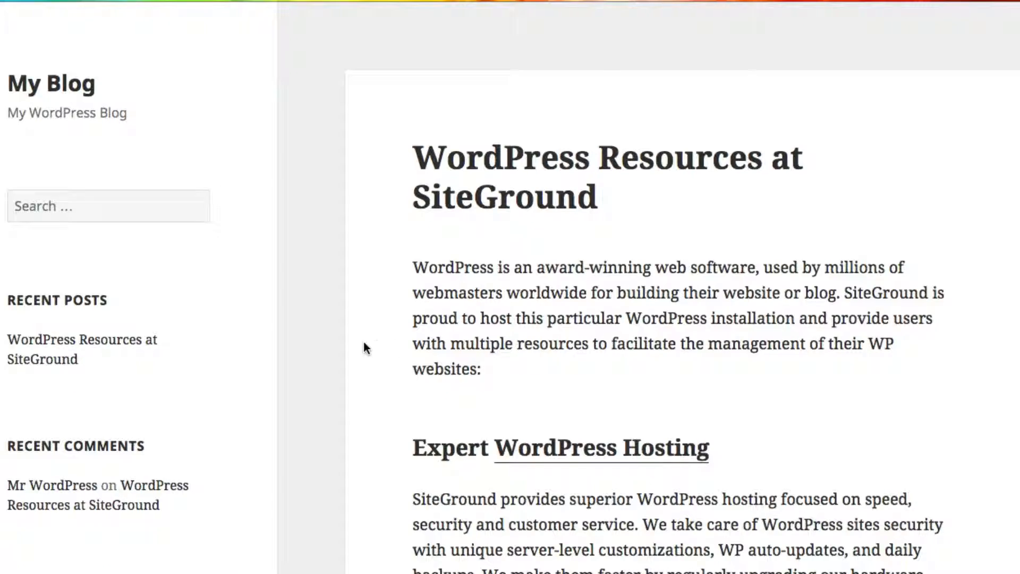
scroll(364, 340, down, 2)
scroll(364, 339, down, 10)
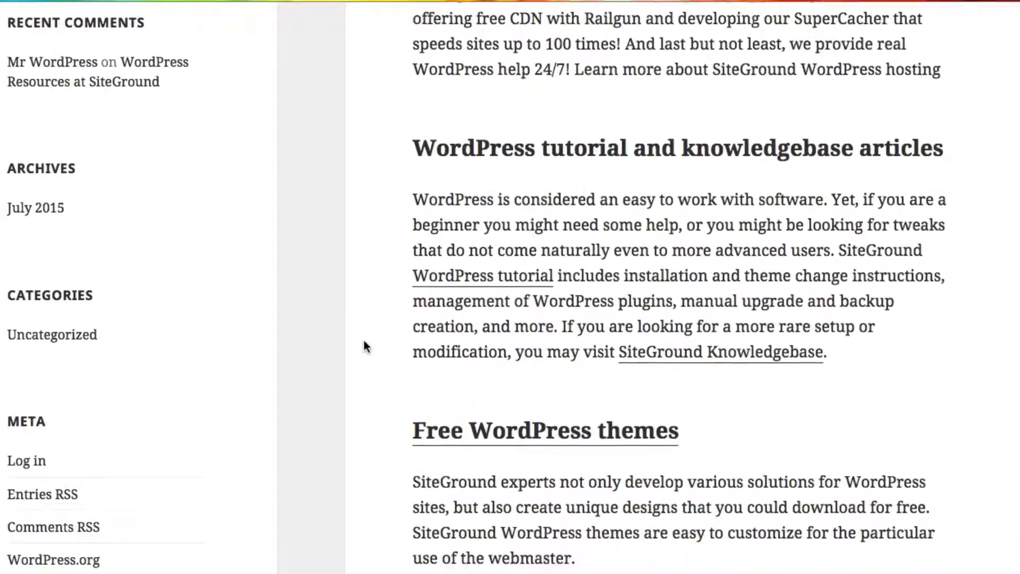
scroll(363, 339, up, 12)
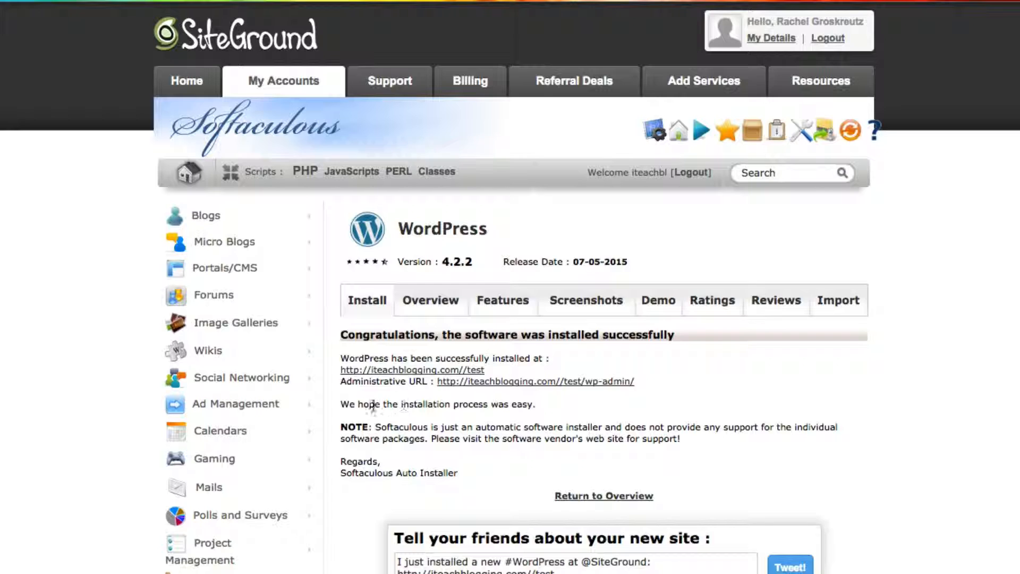
scroll(372, 406, down, 7)
scroll(372, 408, up, 7)
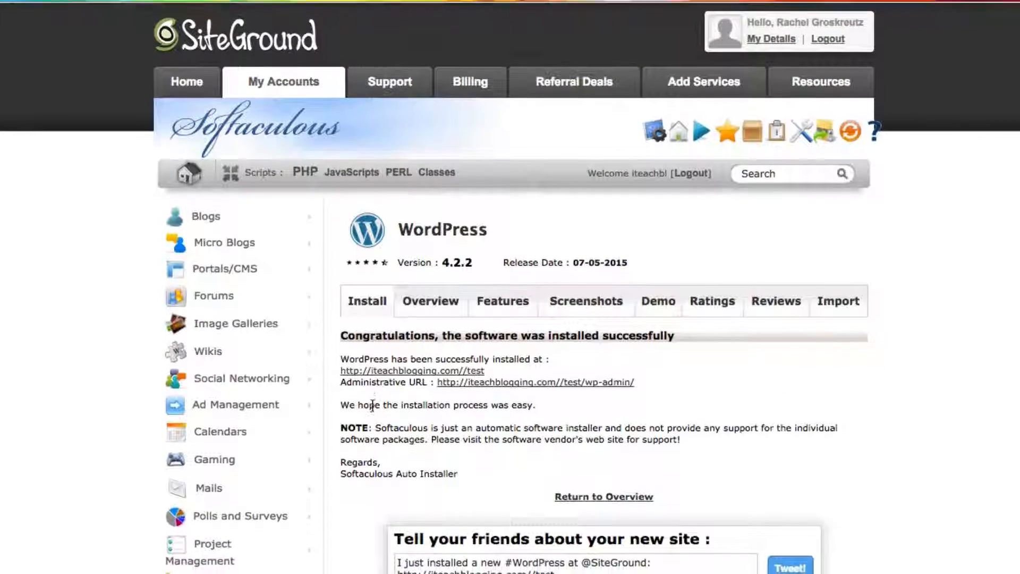